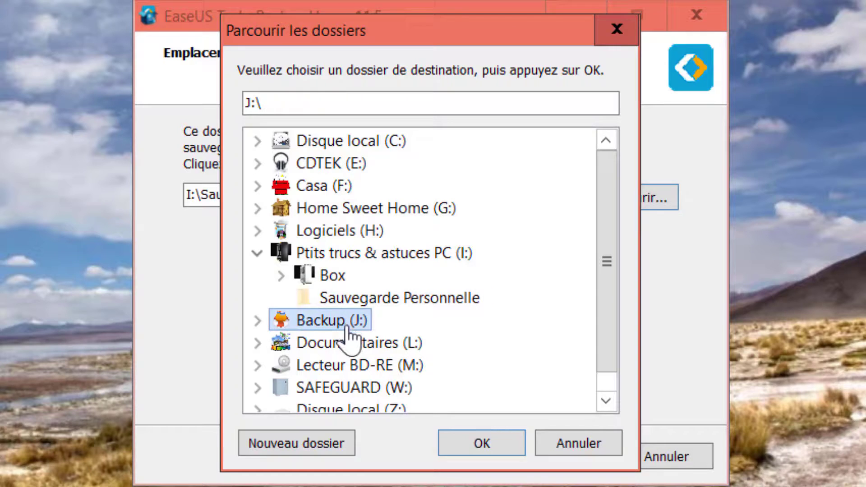
Set the Backup (J:) drive as the default backup storage folder and continue the setup
left_click(492, 446)
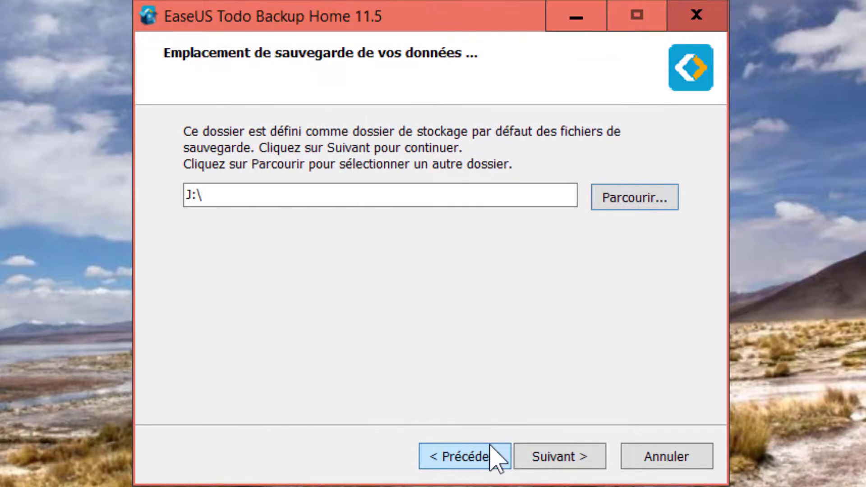
left_click(581, 455)
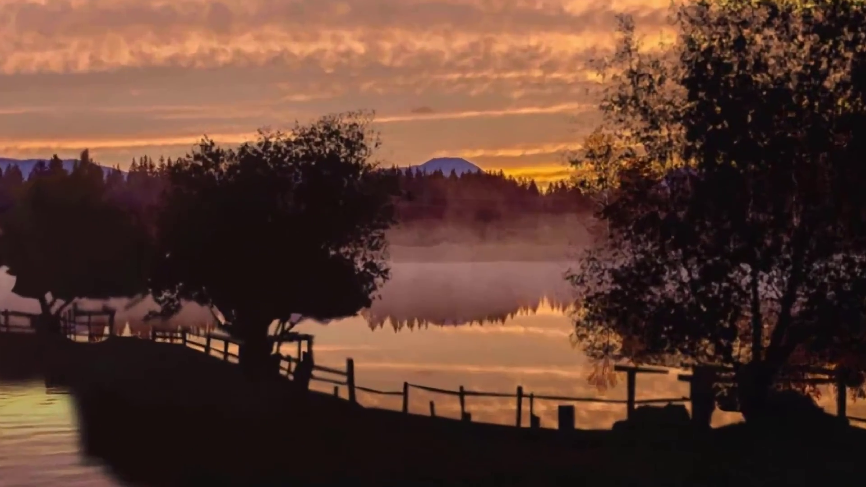
Launch EaseUS Todo Backup Home 11.5 and open its rescue disk creation tool
left_click(18, 478)
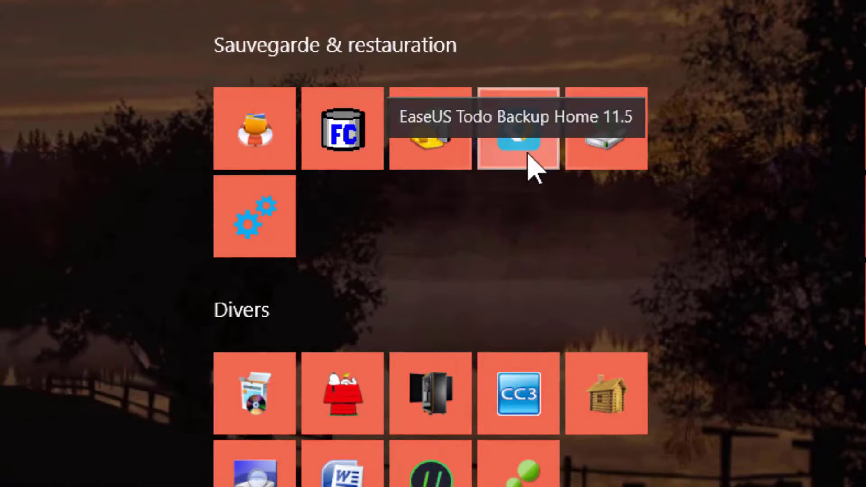
left_click(528, 155)
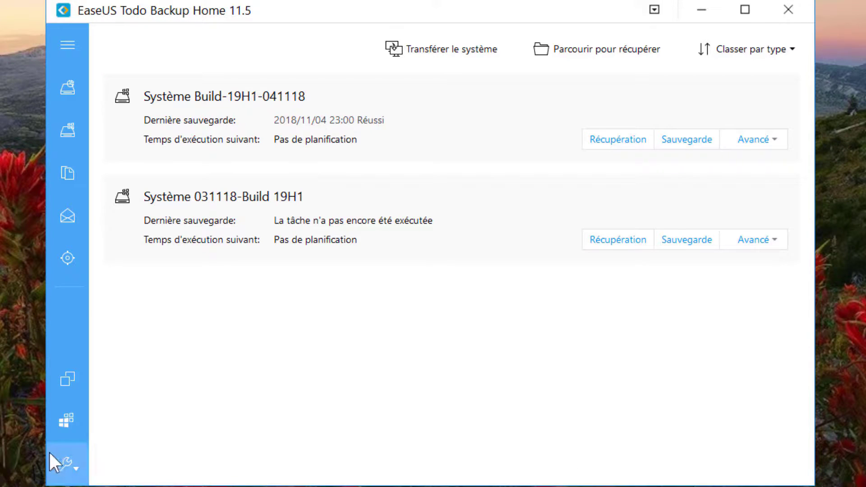
left_click(69, 473)
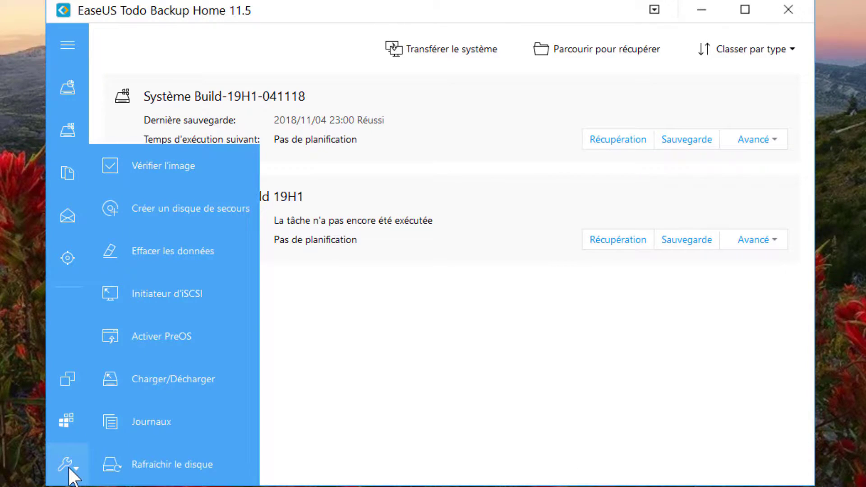
left_click(193, 210)
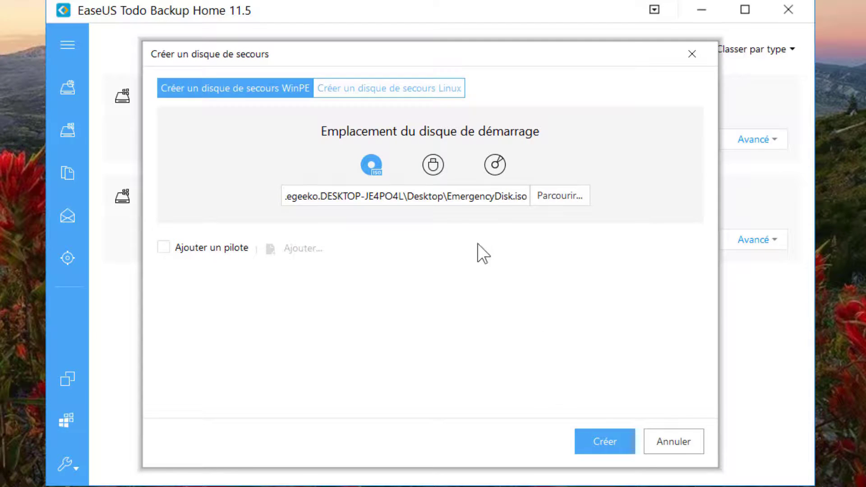
Create a WinPE rescue disk on the USB DISK Pro (D:) drive, allowing it to be formatted, and finish
left_click(436, 166)
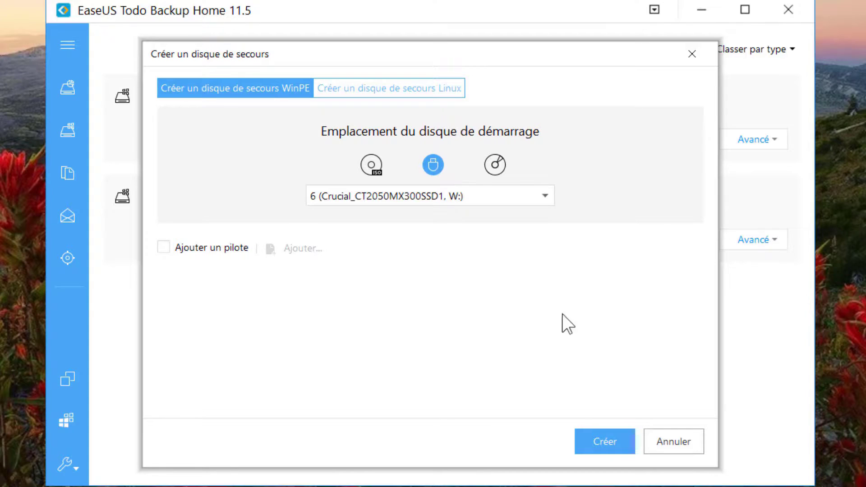
left_click(545, 196)
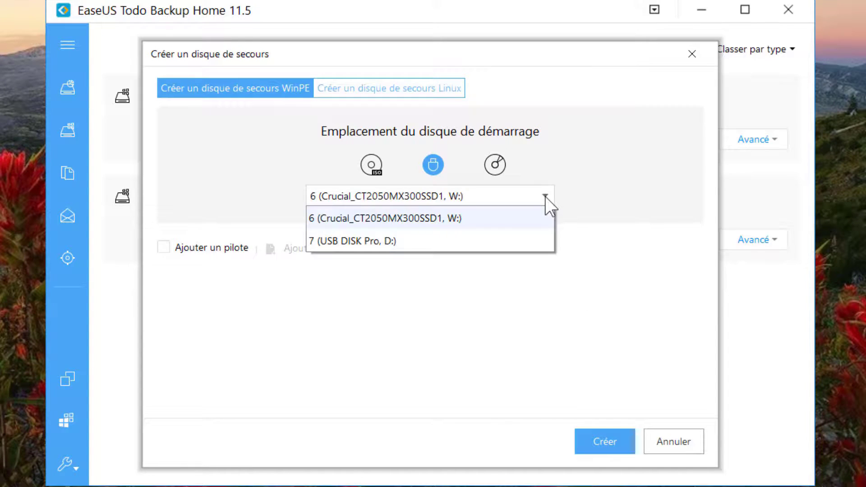
left_click(383, 242)
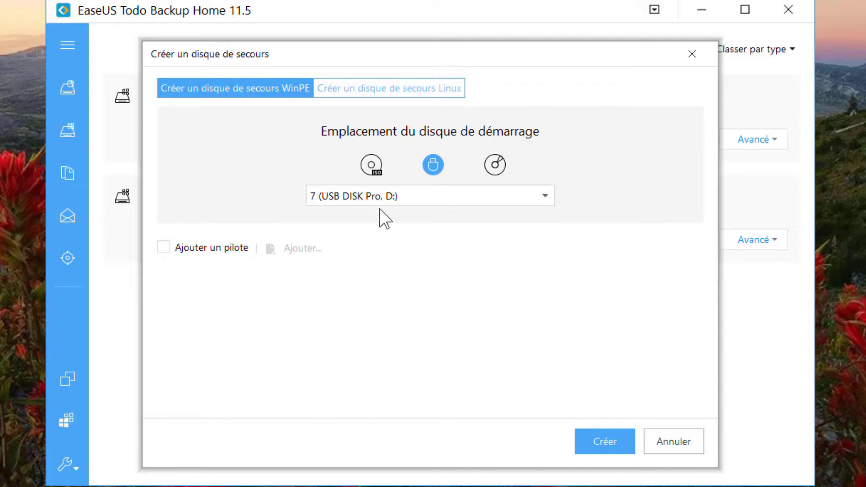
left_click(623, 451)
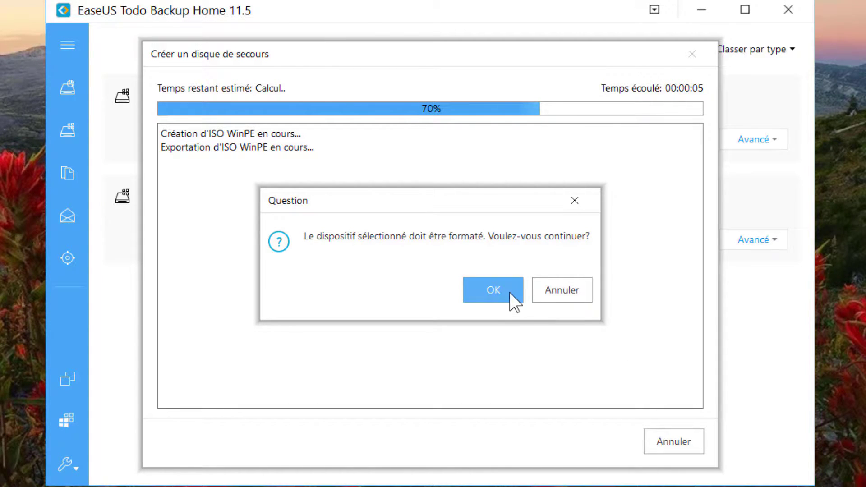
left_click(510, 291)
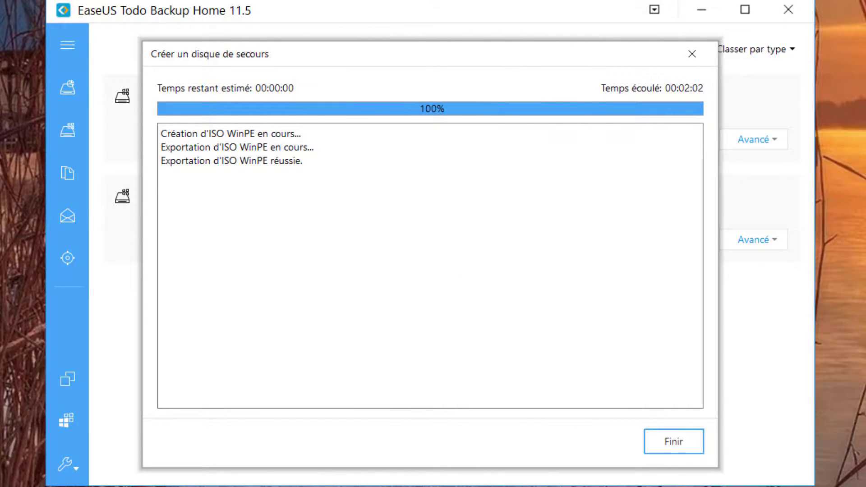
left_click(688, 444)
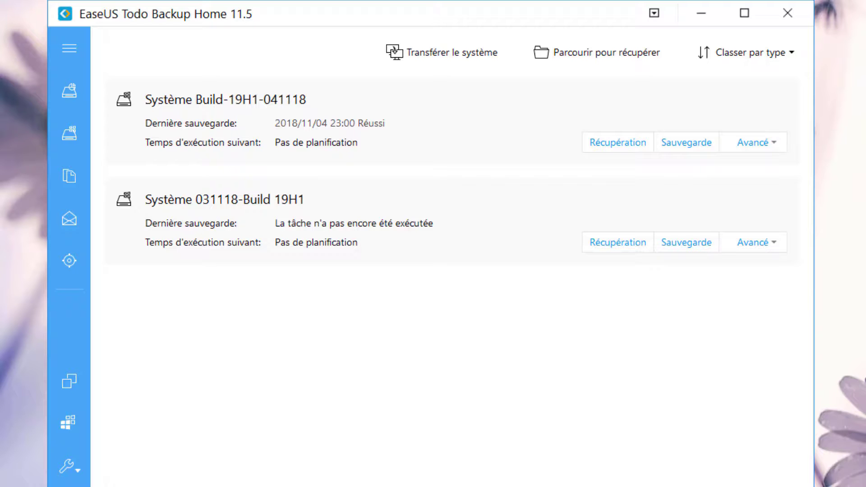
Delete the backup task "Système 031118-Build 19H1"
left_click(780, 247)
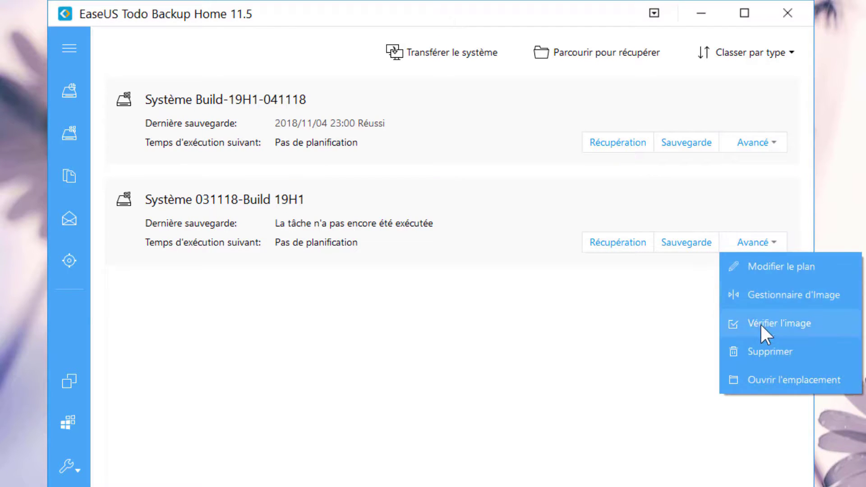
left_click(762, 347)
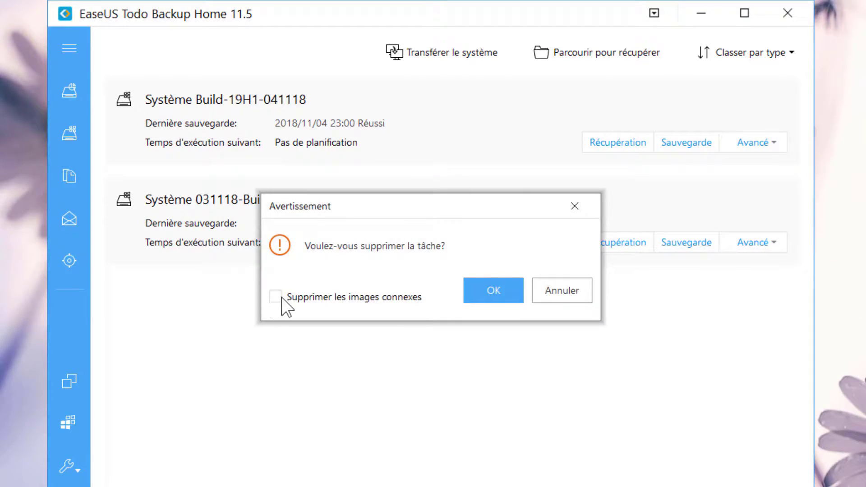
left_click(501, 292)
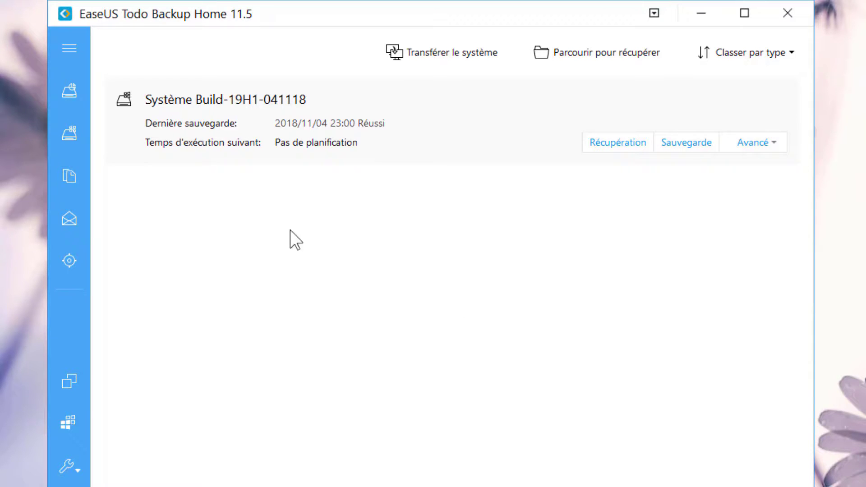
Start a new system backup of Windows 10, name the plan "Système-Build 19H1-061118" and keep J:\ as the destination
left_click(80, 137)
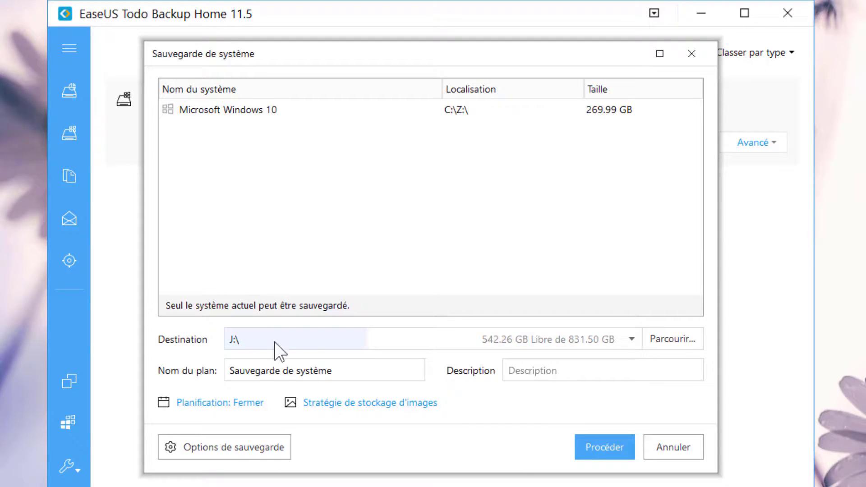
left_click_drag(301, 370, 234, 370)
key("BackSpace")
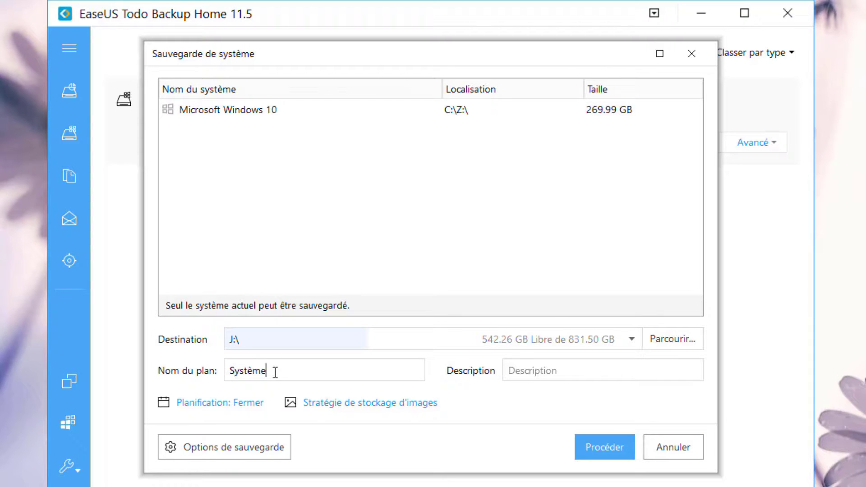
type("-Build 19H1-06")
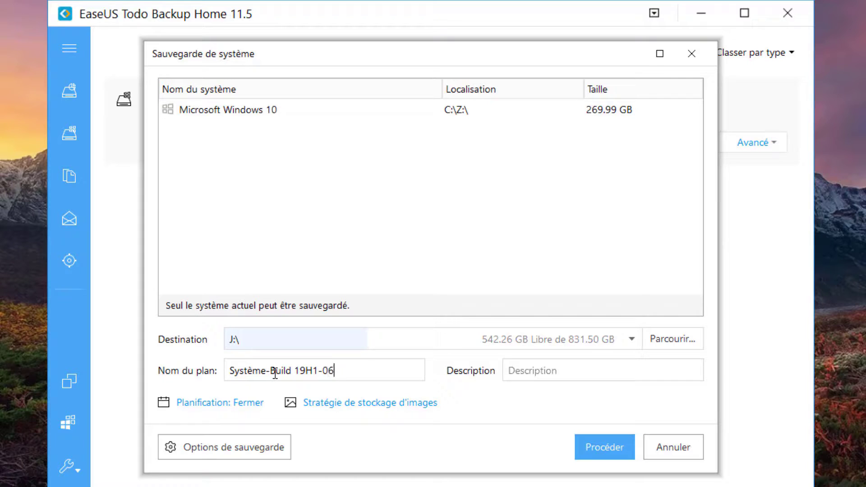
type("1118")
left_click(673, 339)
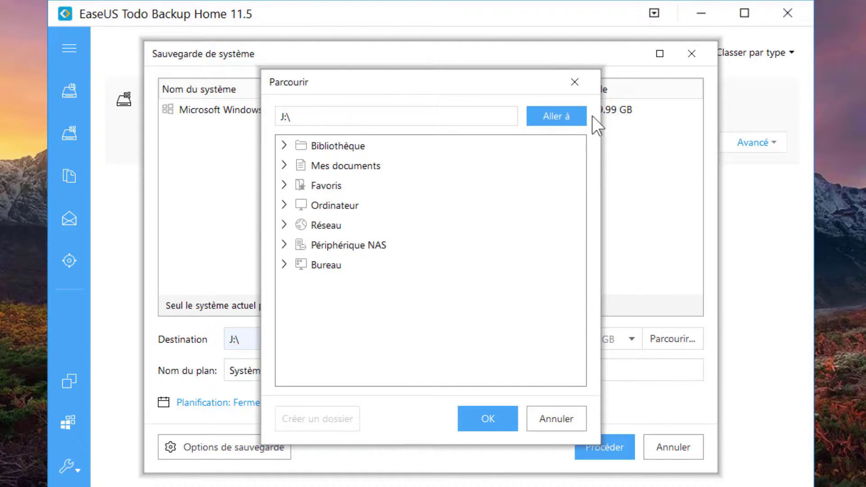
left_click(575, 83)
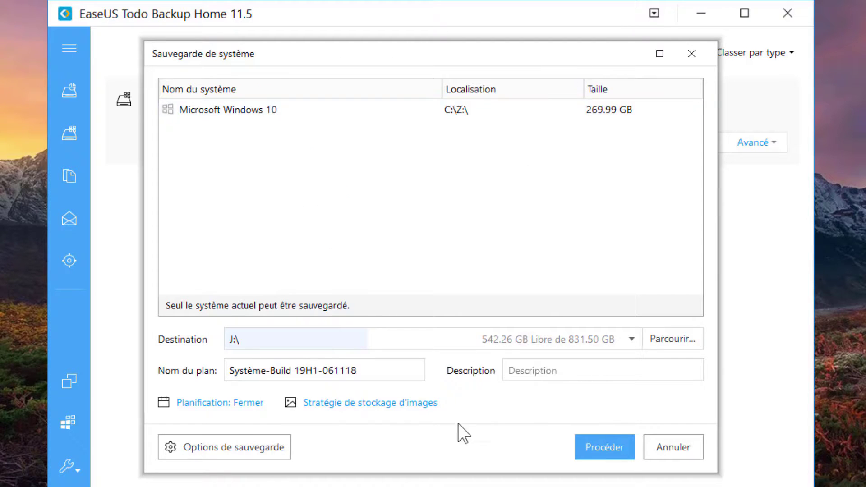
In the backup options, set both the compression level and the performance priority to Haute
left_click(266, 451)
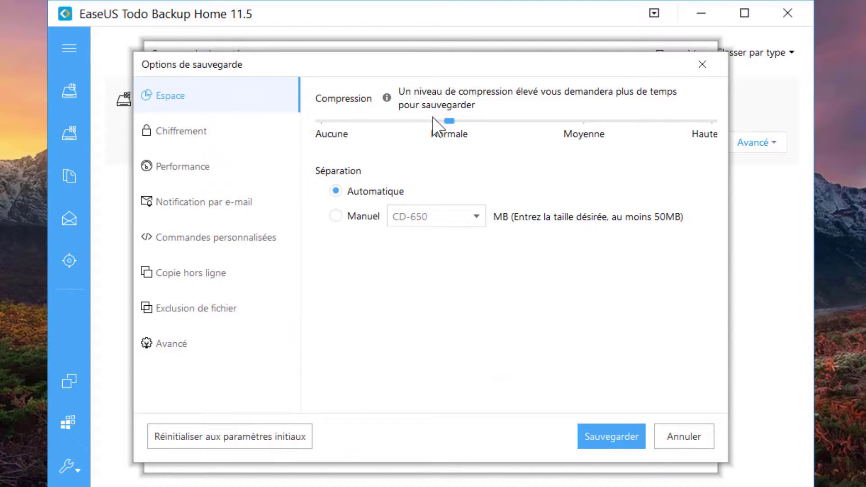
left_click_drag(450, 118, 707, 130)
left_click(192, 171)
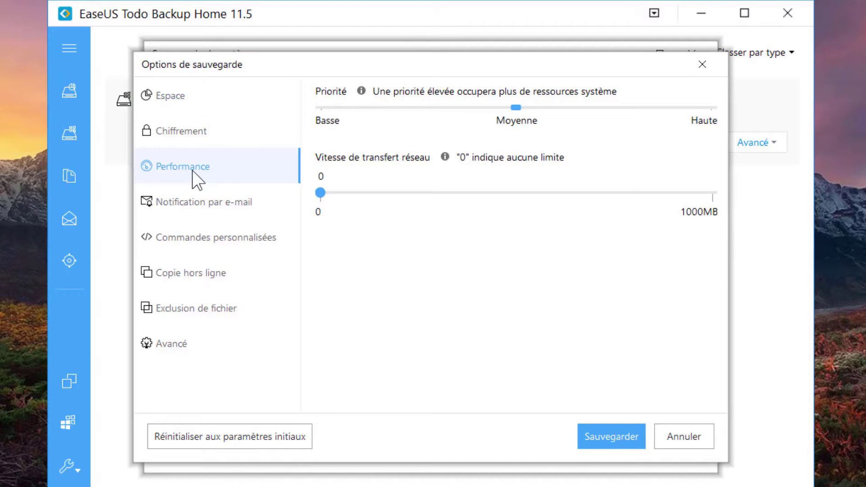
left_click_drag(516, 111, 714, 121)
Enable the sector-by-sector backup option and save the backup options
left_click(162, 348)
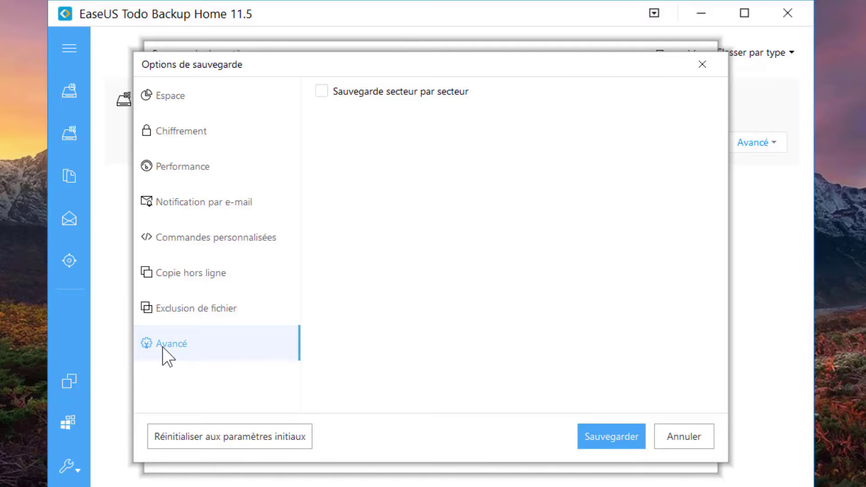
left_click(321, 92)
left_click(619, 434)
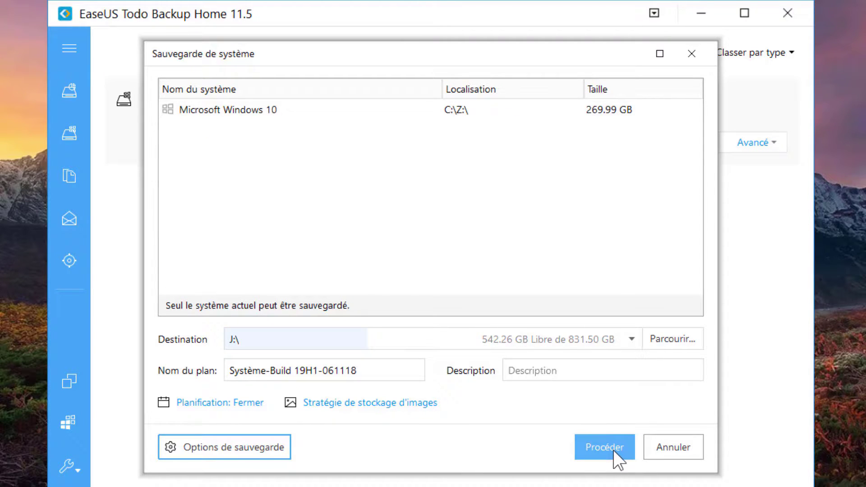
Run the system backup to completion and close EaseUS Todo Backup
left_click(615, 456)
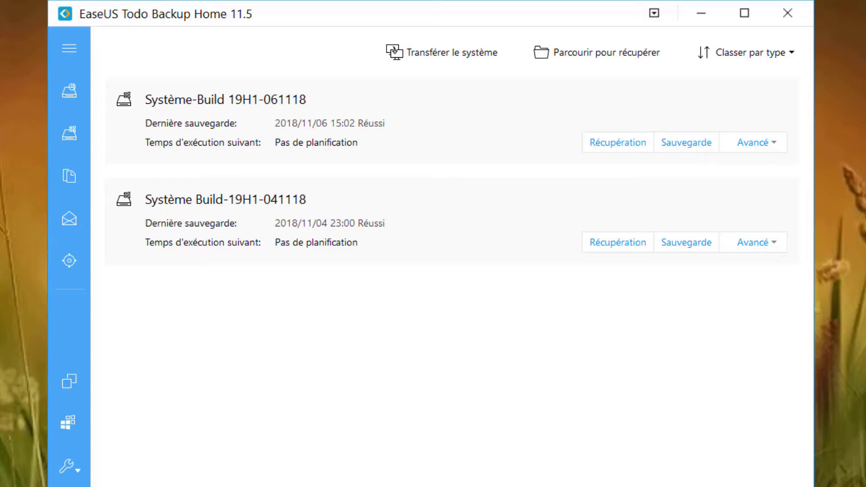
left_click(787, 14)
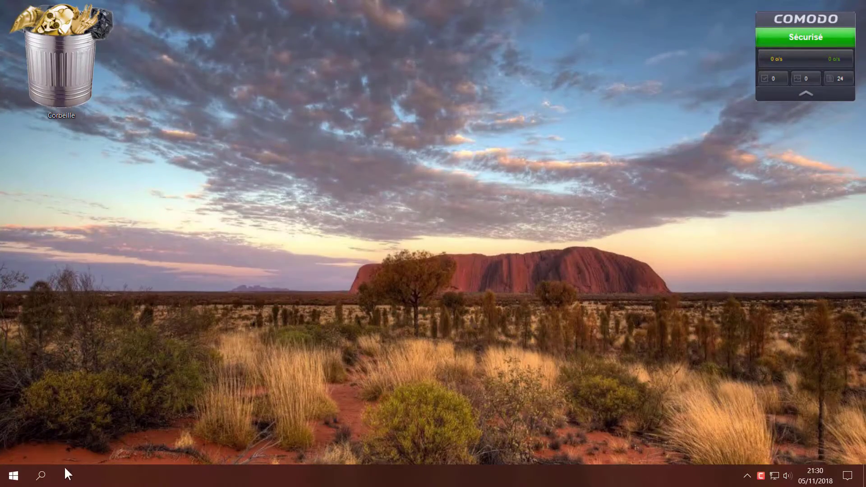
Open the Windows System Configuration tool (msconfig), select normal startup and apply the change
left_click(50, 480)
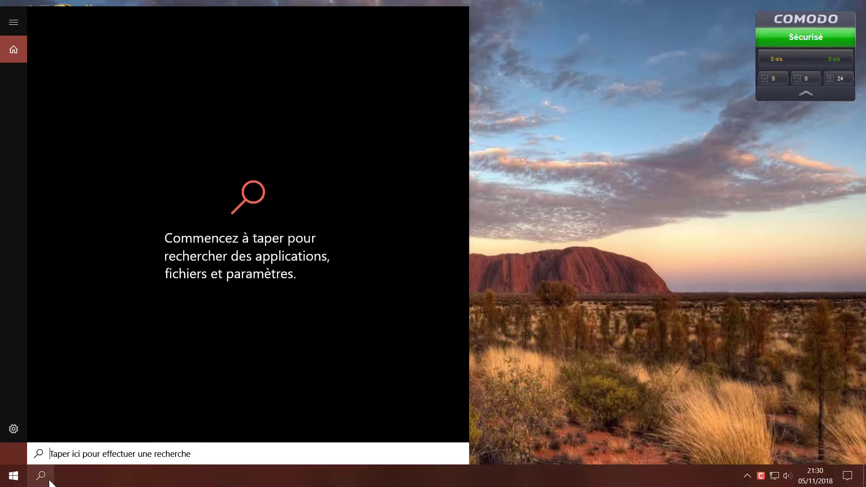
type("msconfig")
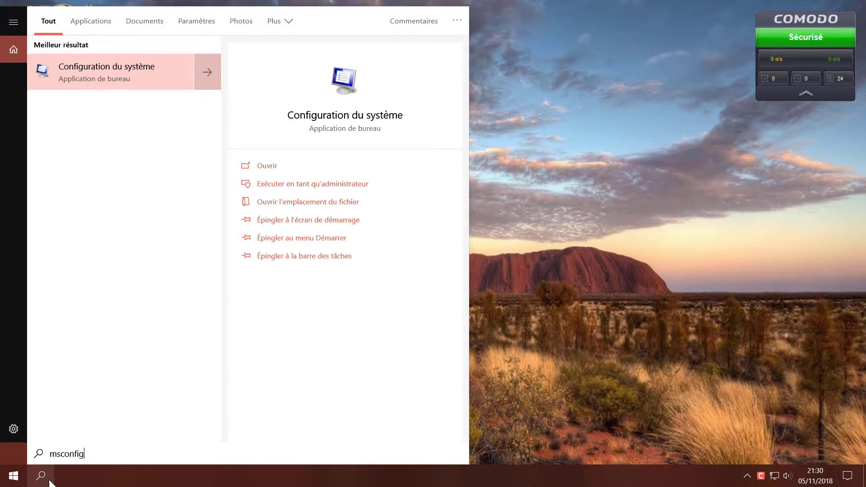
left_click(148, 79)
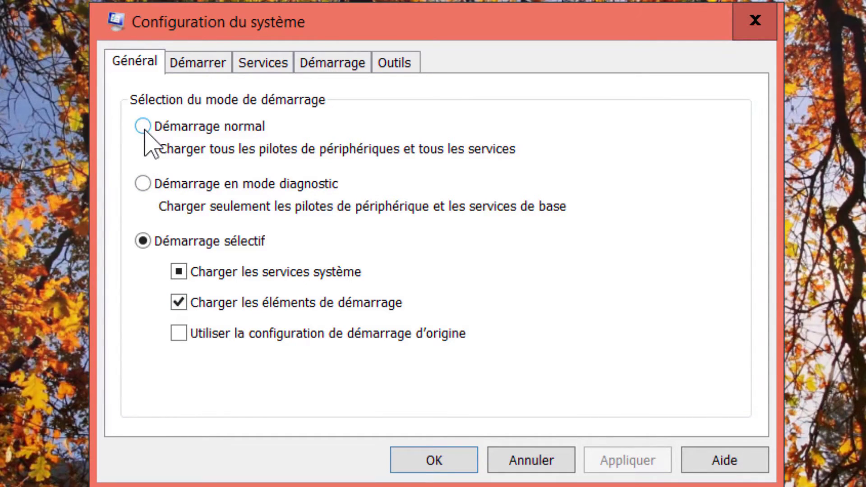
left_click(142, 126)
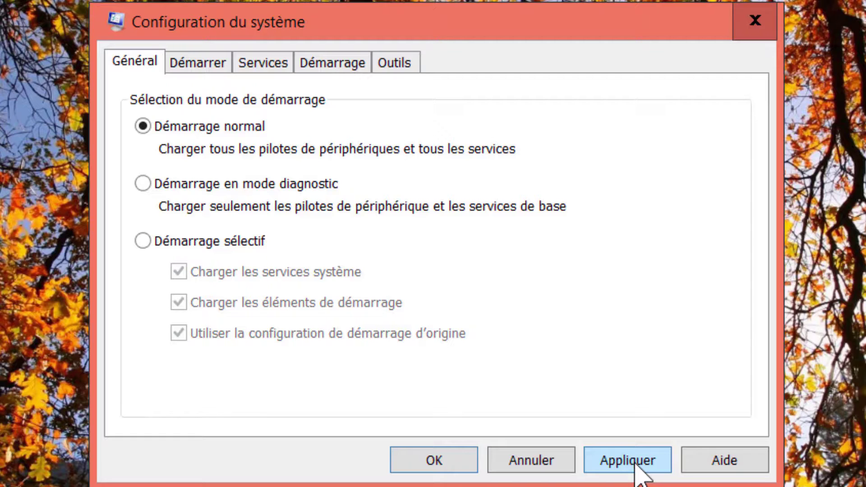
left_click(611, 462)
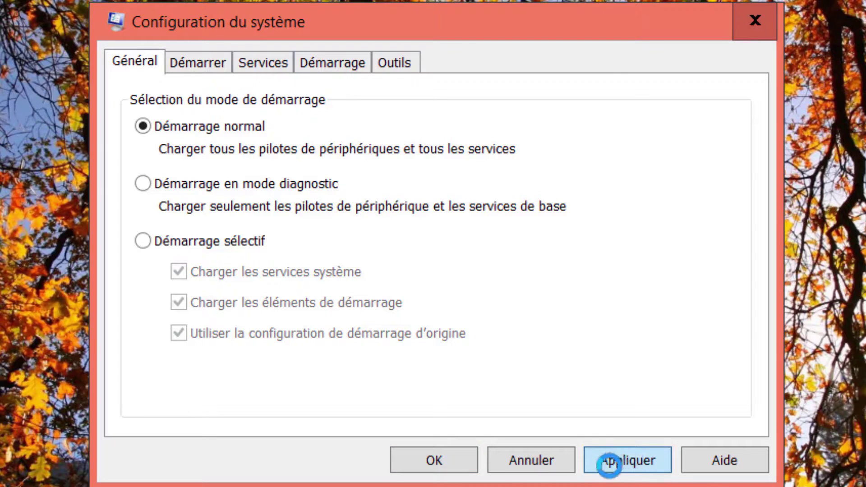
left_click(449, 458)
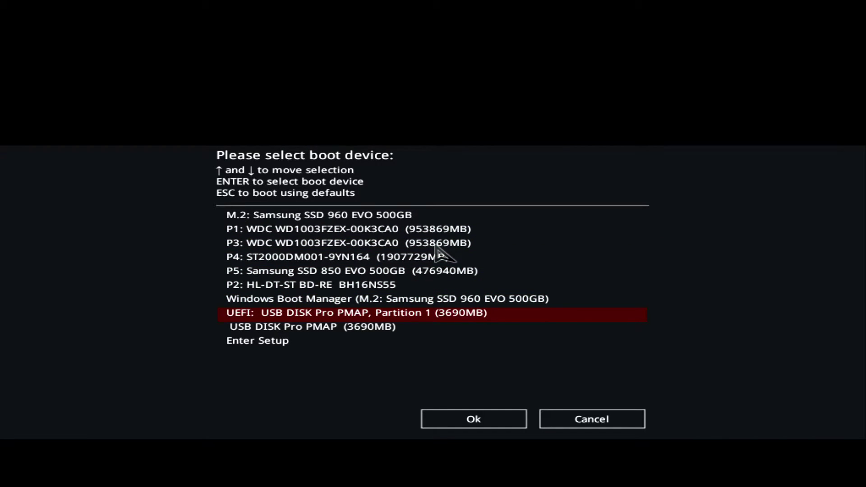
Boot the computer from the "UEFI: USB DISK Pro PMAP, Partition 1" device
key("Return")
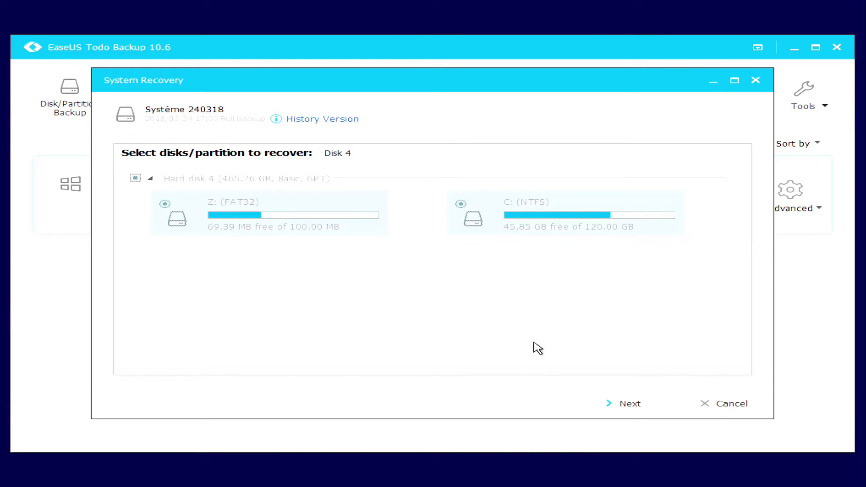
Choose Hard disk 4 (465.76 GB, Basic, GPT) as the recovery destination and open the advanced recovery options
left_click(637, 414)
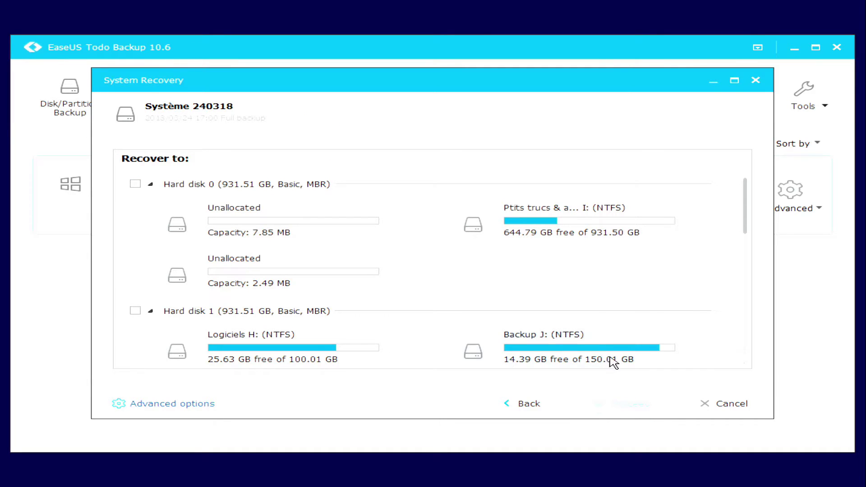
scroll(476, 315, "down", 7)
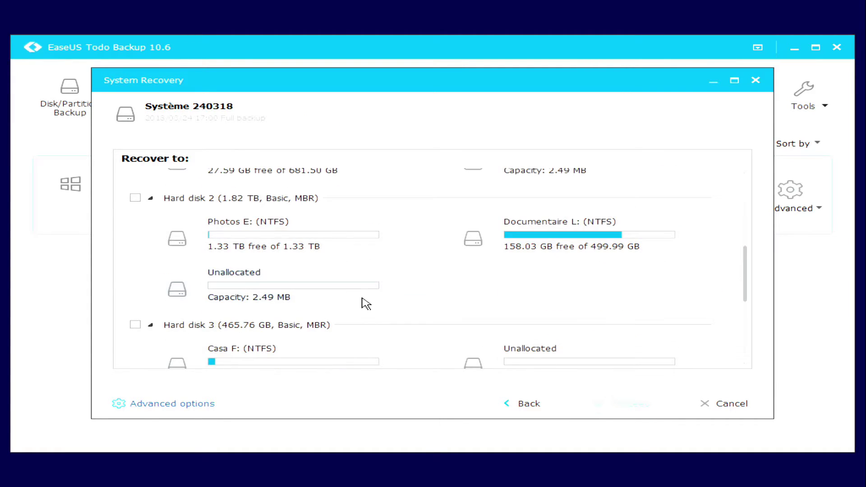
scroll(295, 266, "down", 4)
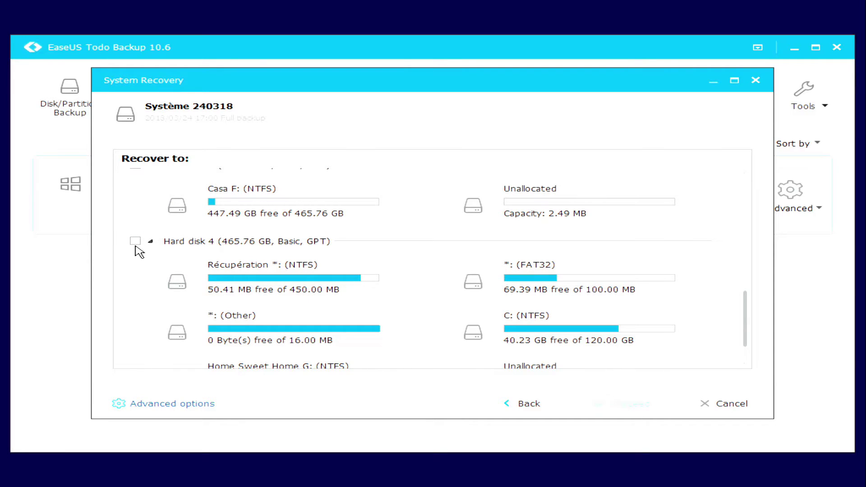
left_click(135, 242)
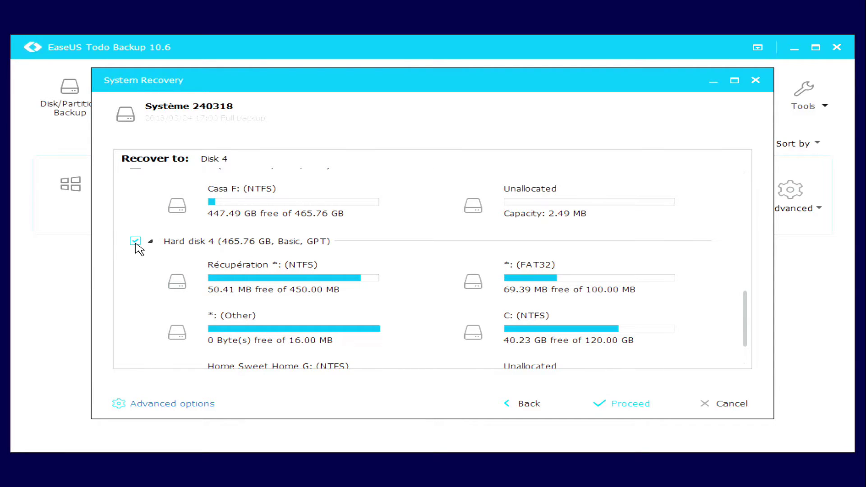
left_click(174, 409)
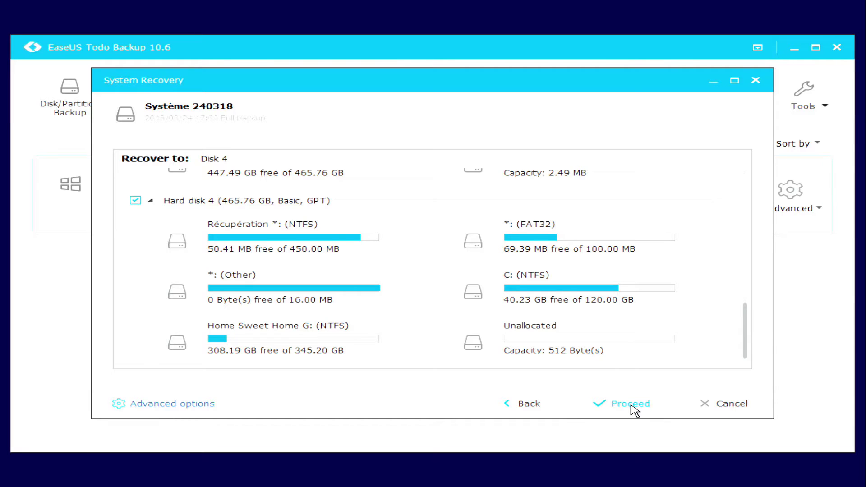
Run the system recovery, accepting the overwrite of the destination system partition, and reboot the computer once it completes
left_click(634, 407)
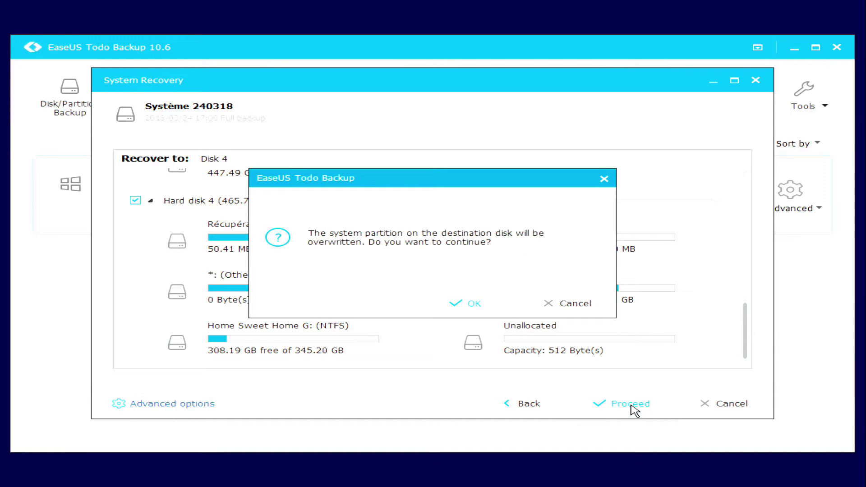
left_click(468, 309)
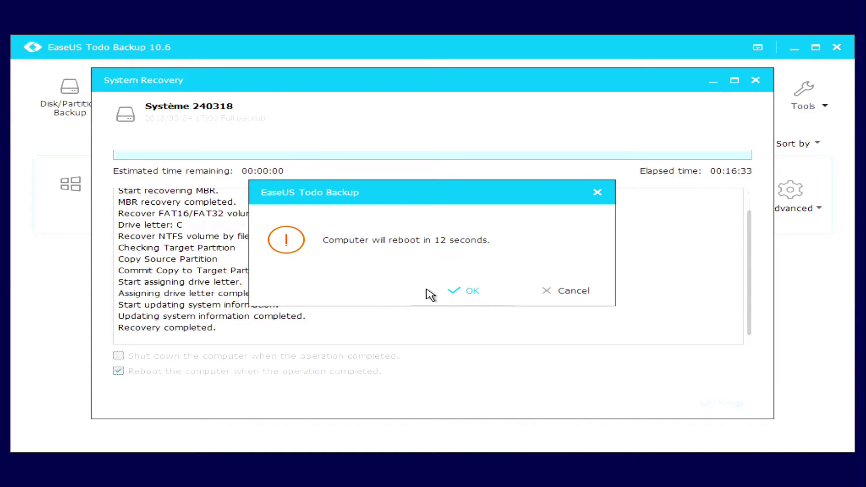
left_click(471, 293)
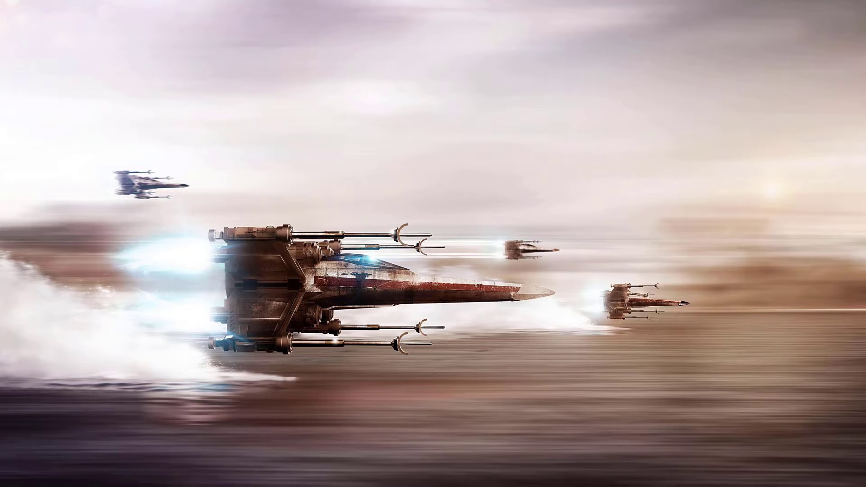
Open the Récupération page of the Windows update and security settings and restart the PC into advanced startup
left_click(9, 479)
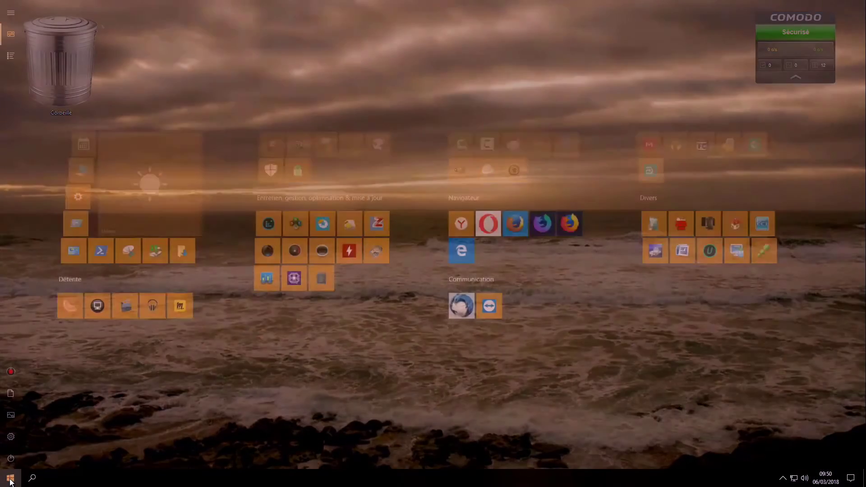
left_click(11, 437)
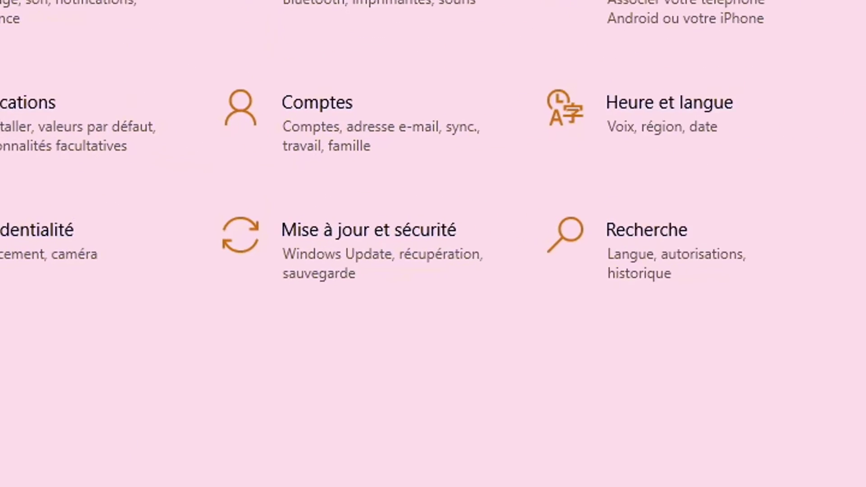
left_click(349, 242)
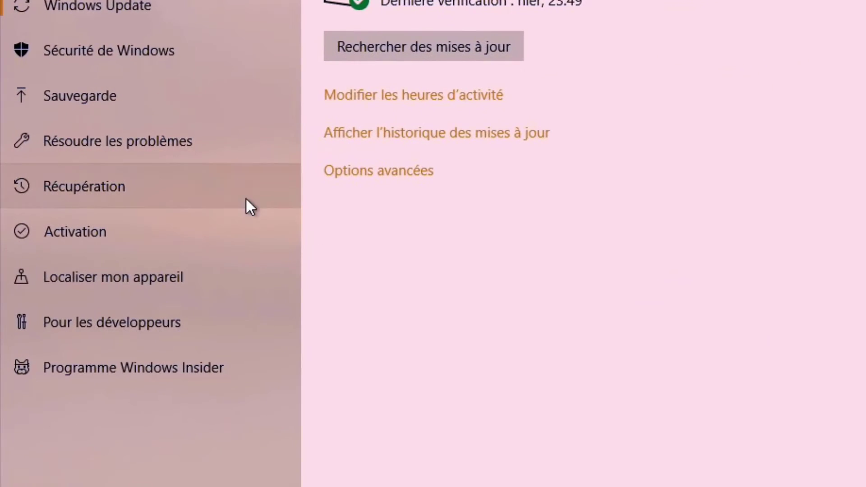
left_click(194, 196)
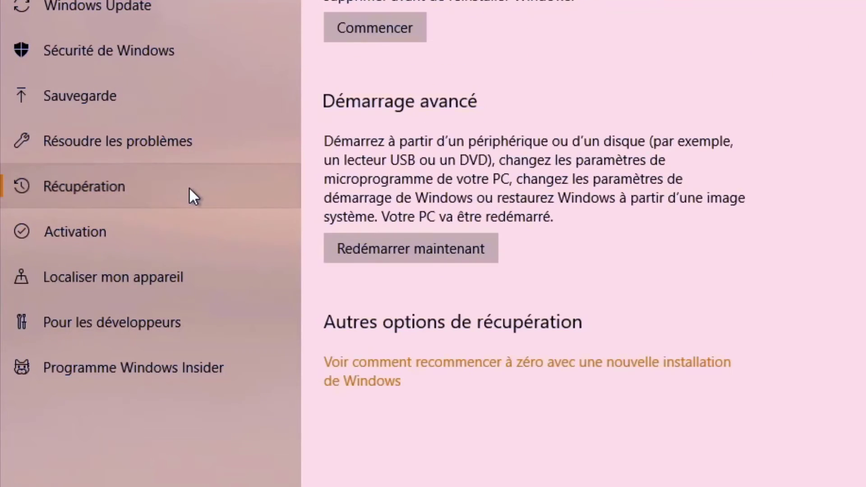
left_click(464, 253)
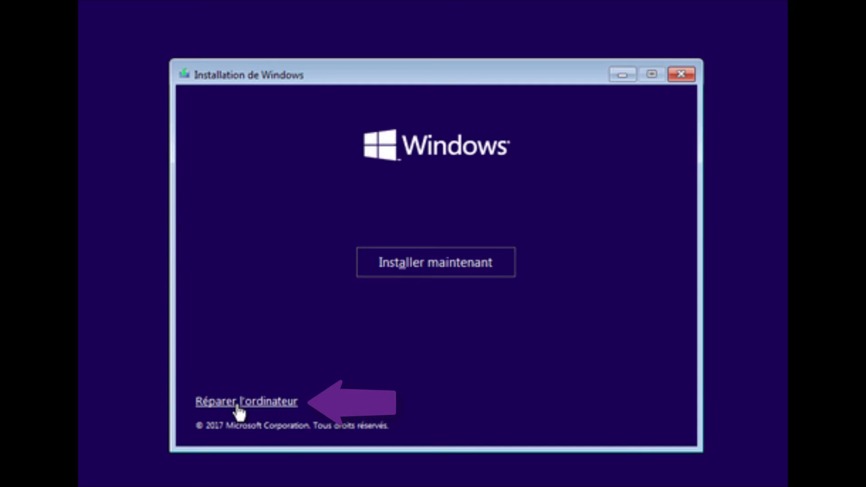
Choose to repair the computer and open system image recovery from the advanced troubleshooting options
left_click(238, 402)
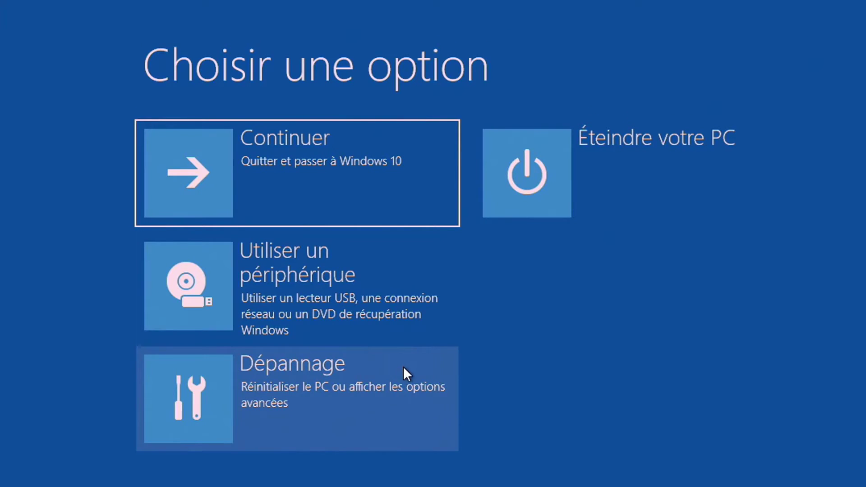
left_click(374, 391)
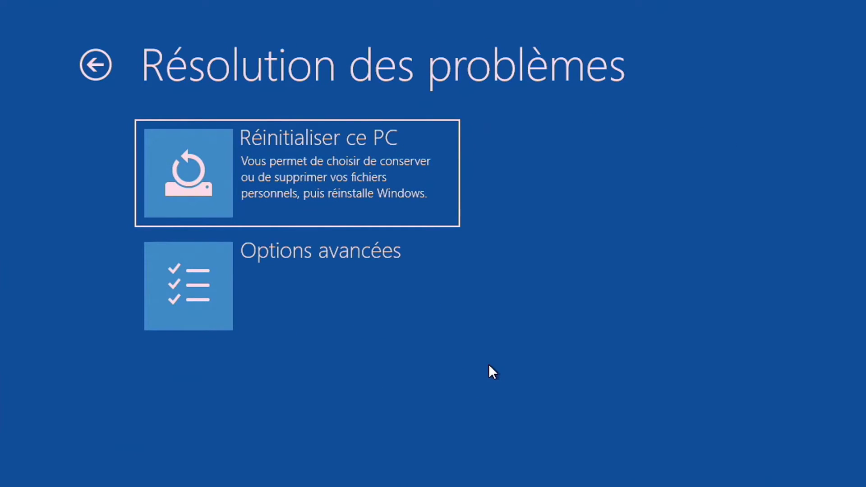
left_click(336, 276)
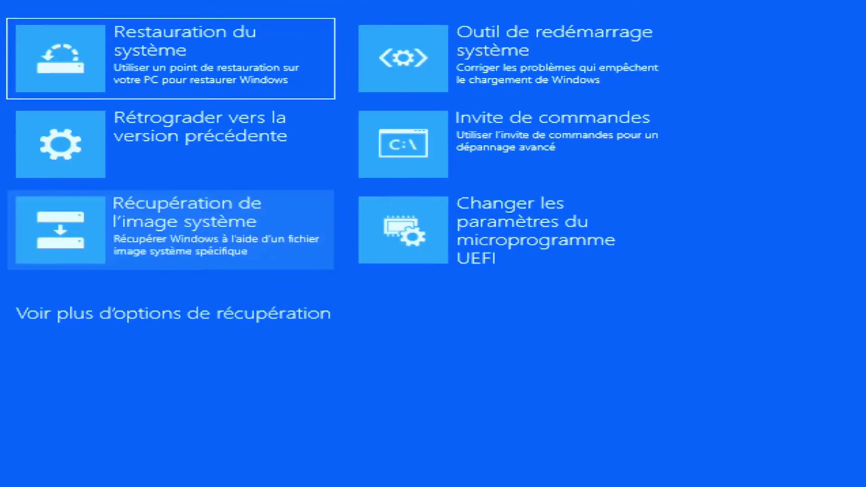
left_click(300, 311)
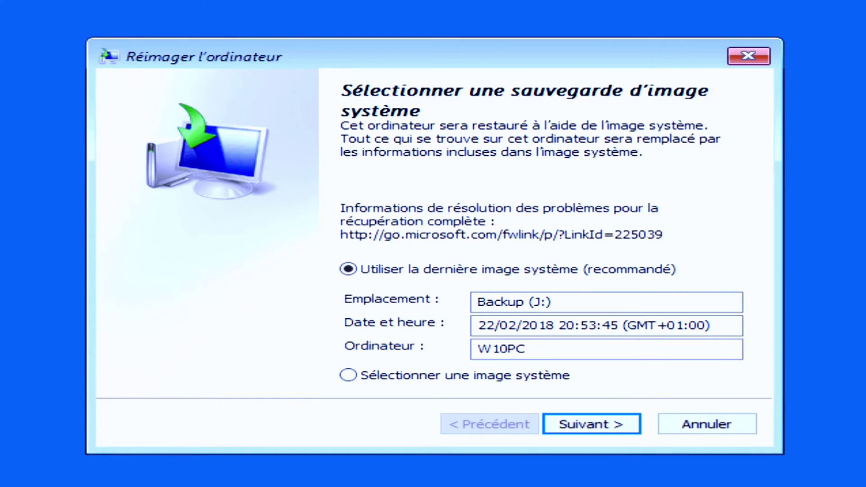
Restore the computer from the latest recommended system image on Backup (J:), keeping the default restore options
left_click(624, 426)
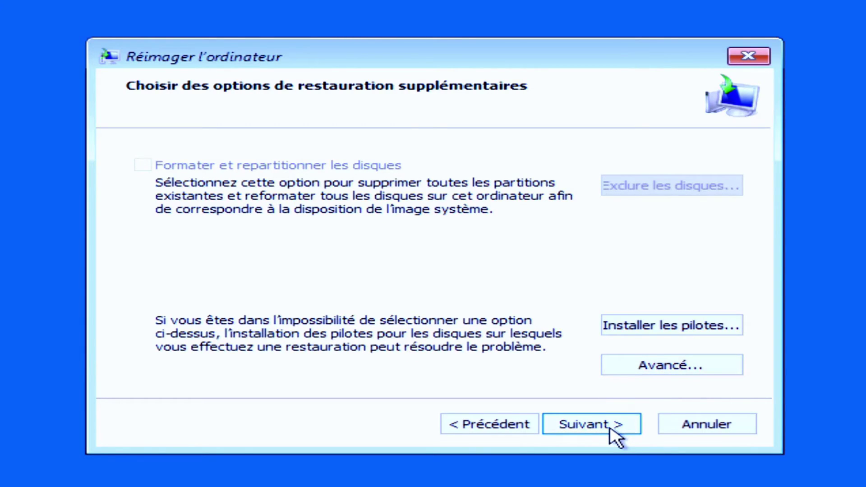
left_click(610, 429)
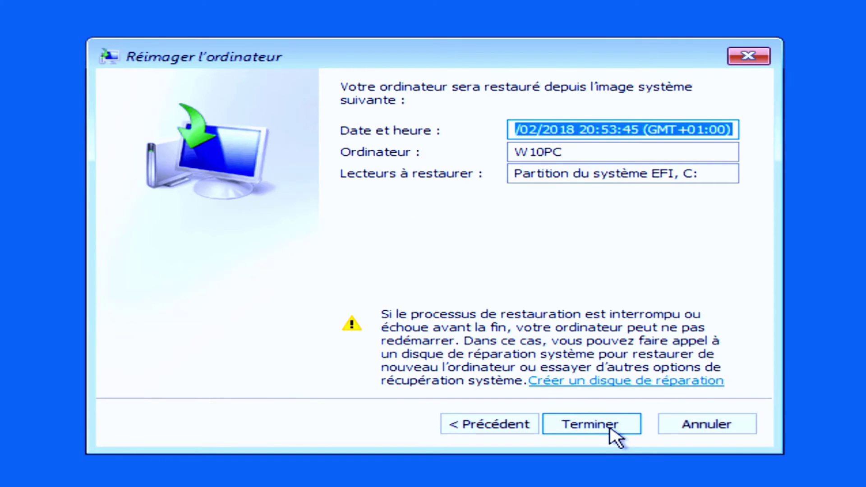
left_click(612, 429)
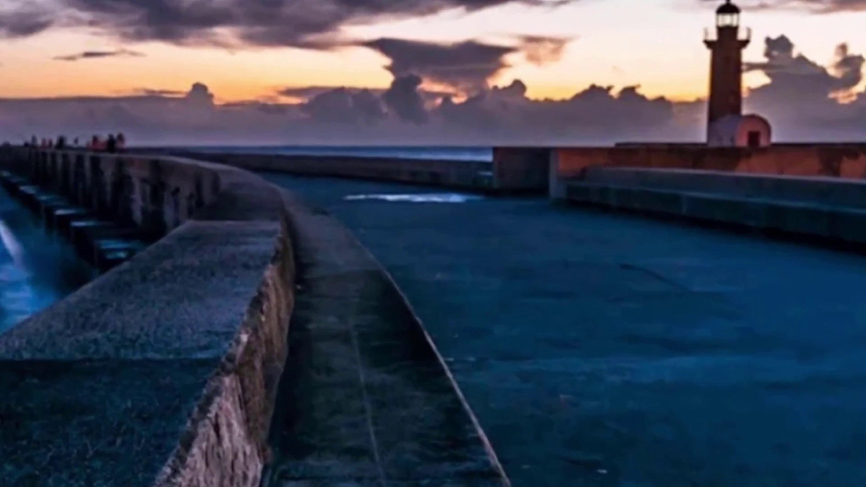
Open Sauvegarder et restaurer (Windows 7) and start creating a system image
left_click(14, 475)
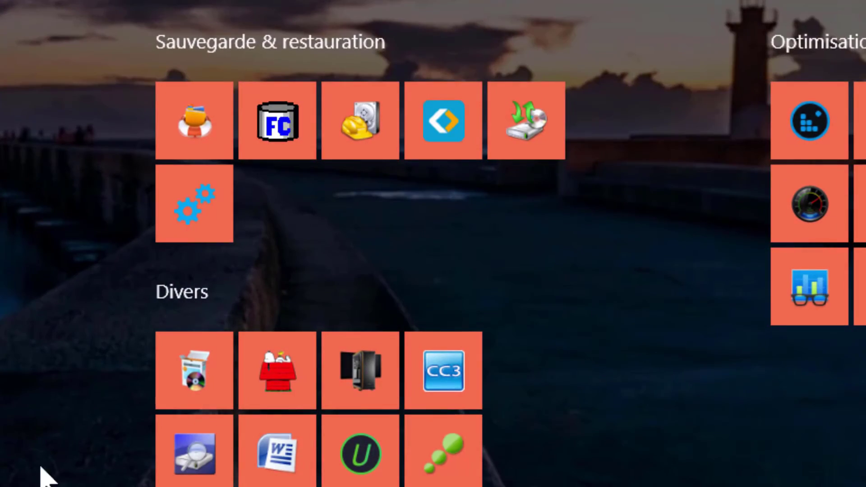
left_click(543, 133)
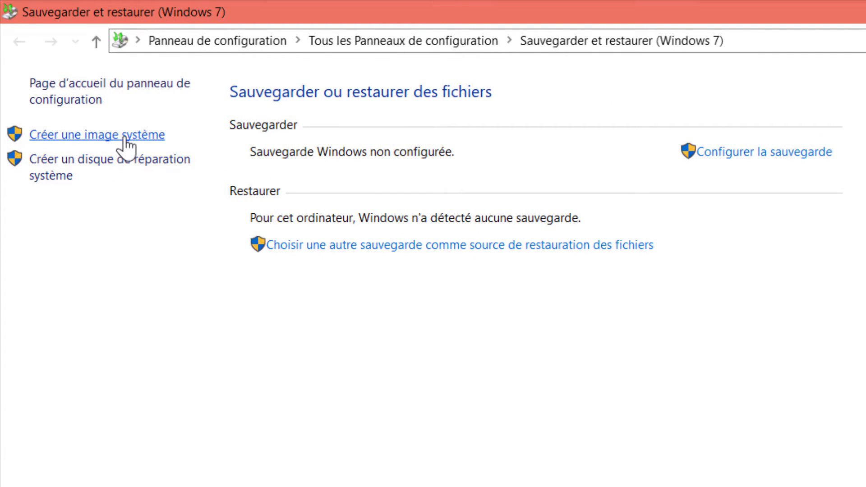
left_click(126, 144)
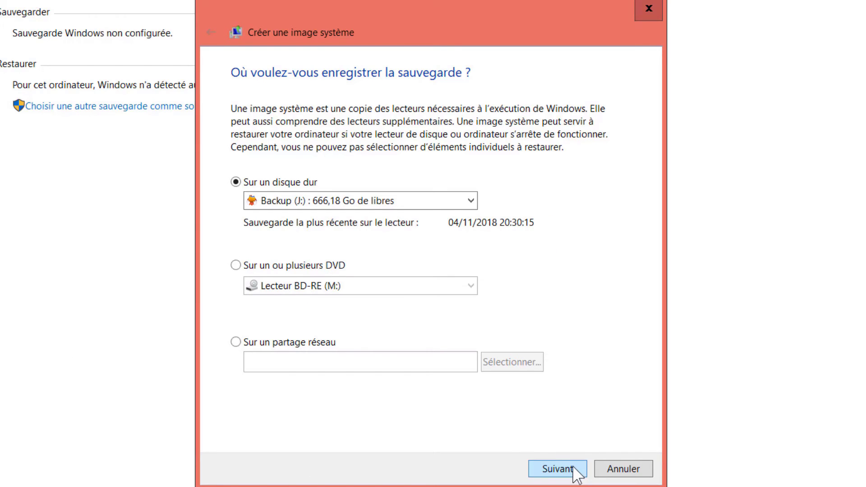
Save the system image to the hard disk Backup (J:) with the EFI system partition and C: included, and start the backup
left_click(557, 469)
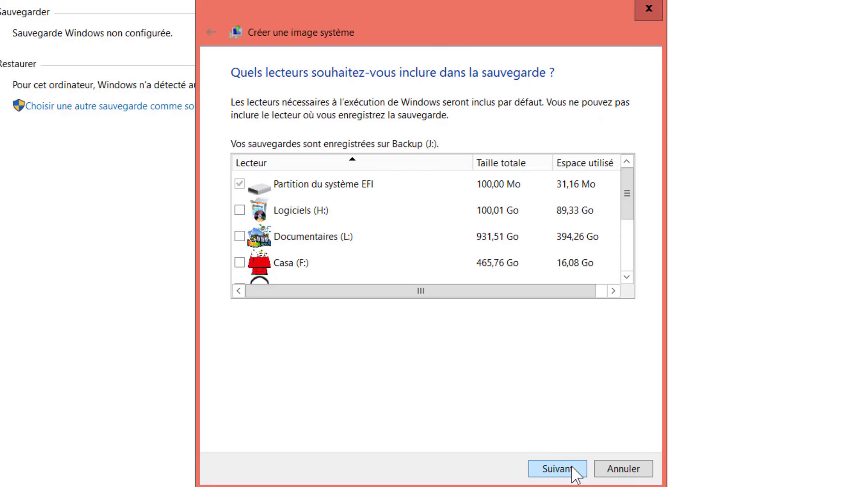
left_click(572, 470)
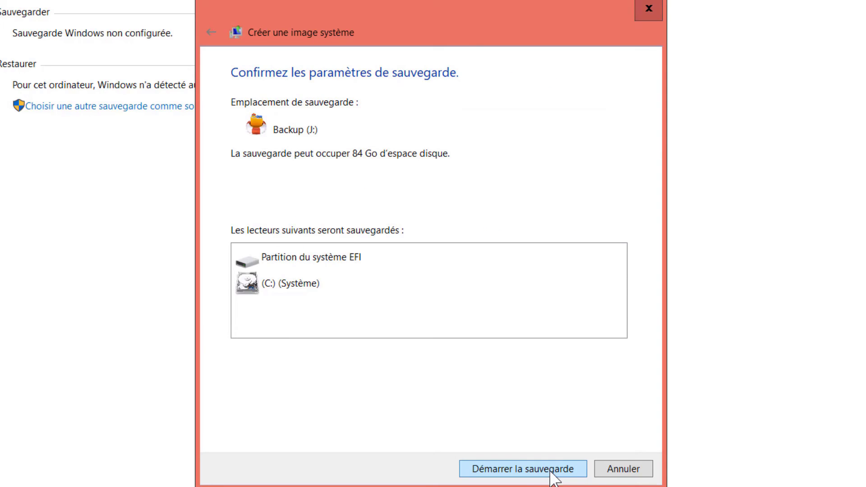
left_click(551, 471)
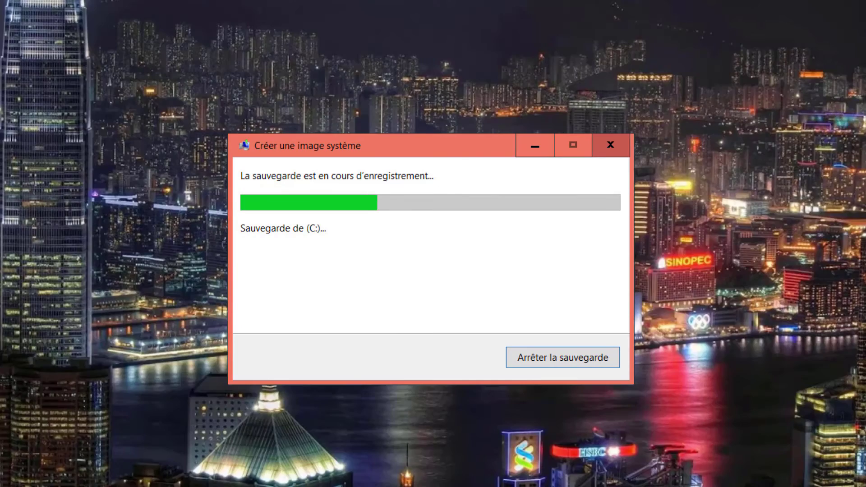